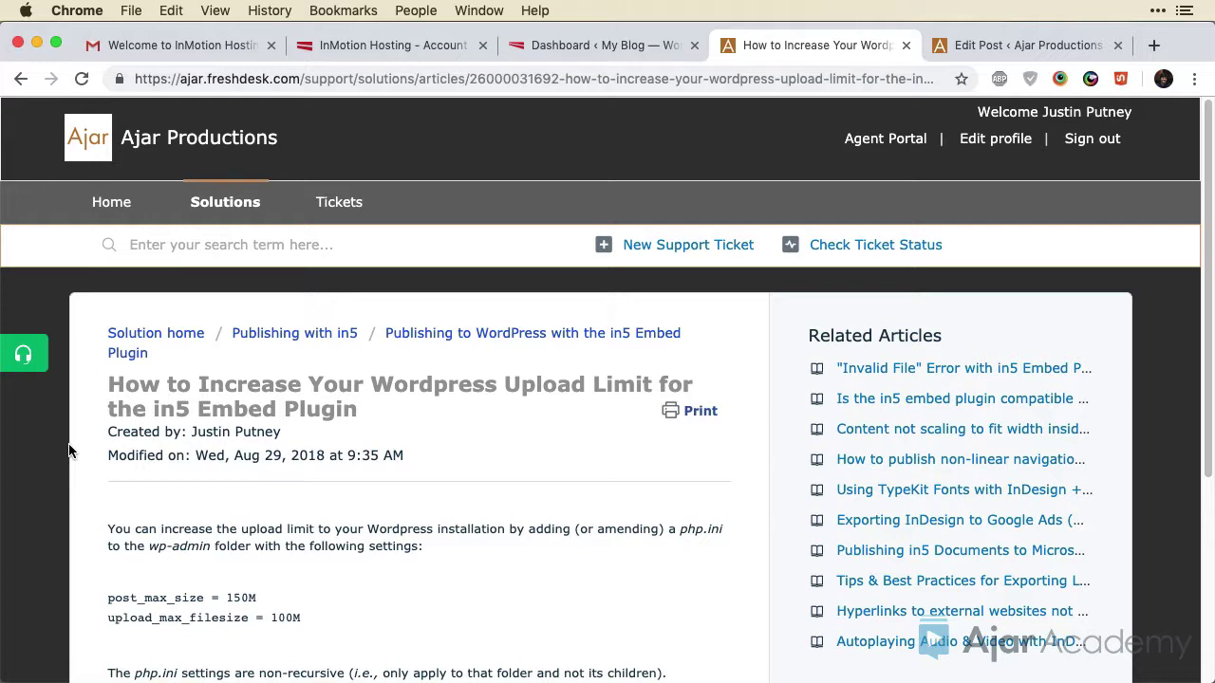
# Copy the php.ini lines post_max_size = 150M and upload_max_filesize = 100M from the WordPress upload limit support article
pyautogui.scroll(-2, 69, 451)
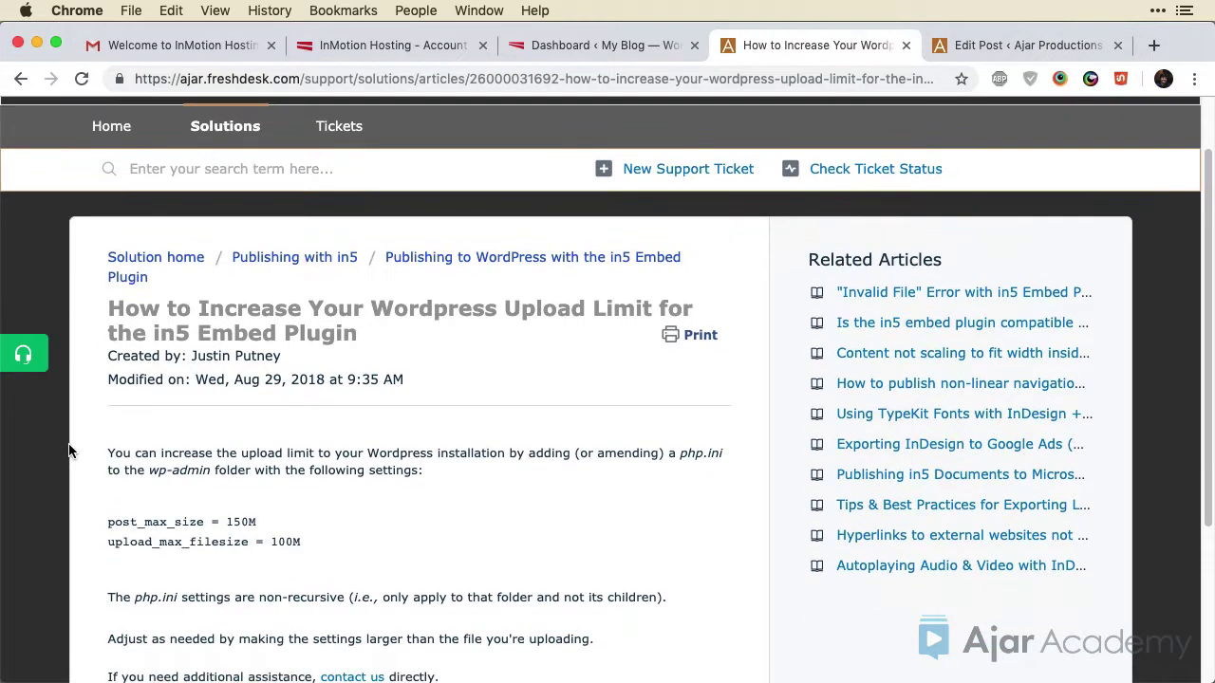
pyautogui.scroll(-1, 68, 451)
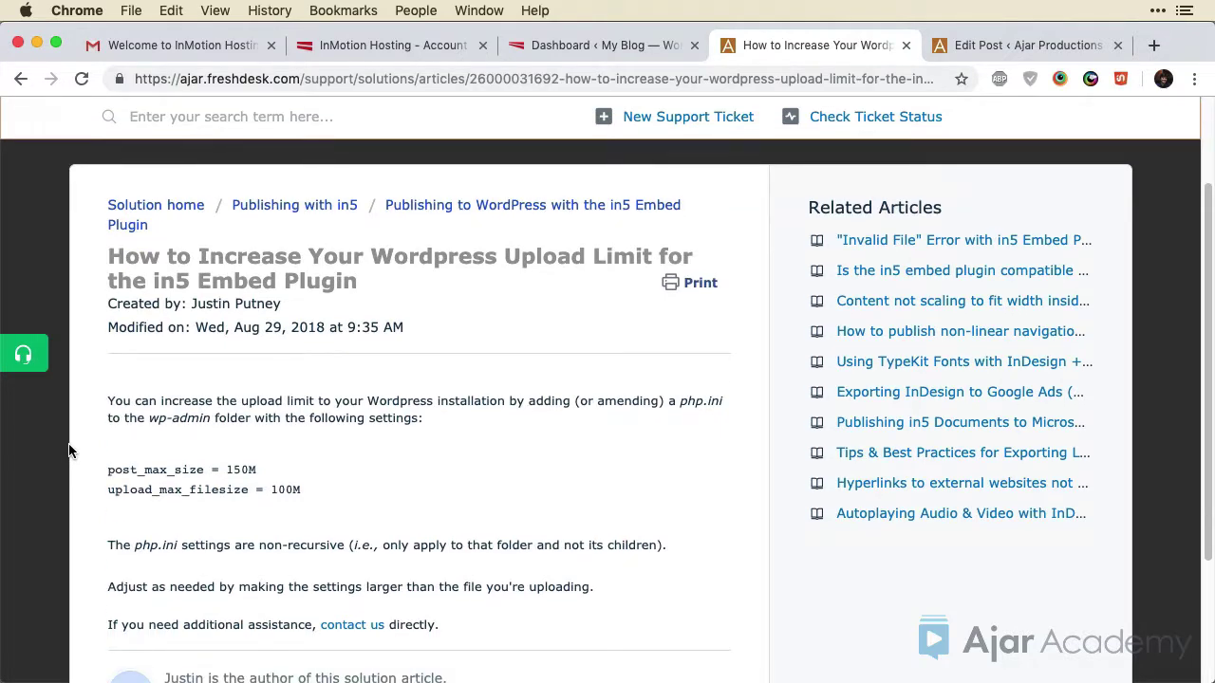
pyautogui.scroll(-2, 68, 451)
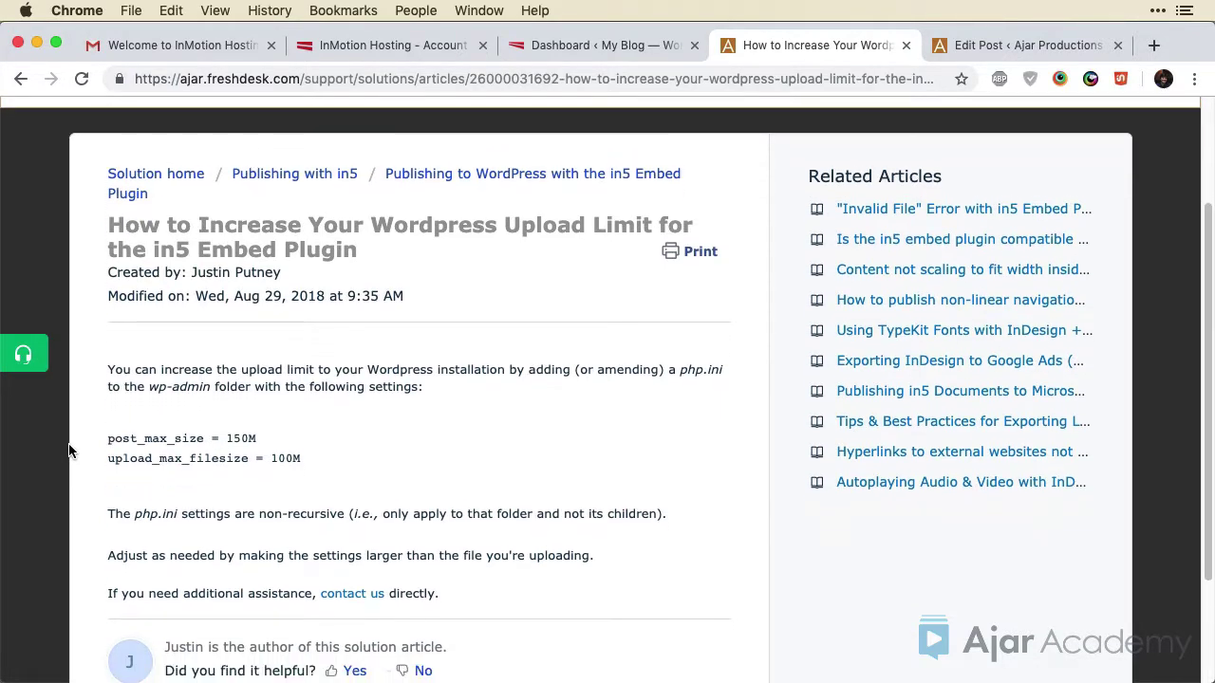
pyautogui.scroll(-1, 68, 451)
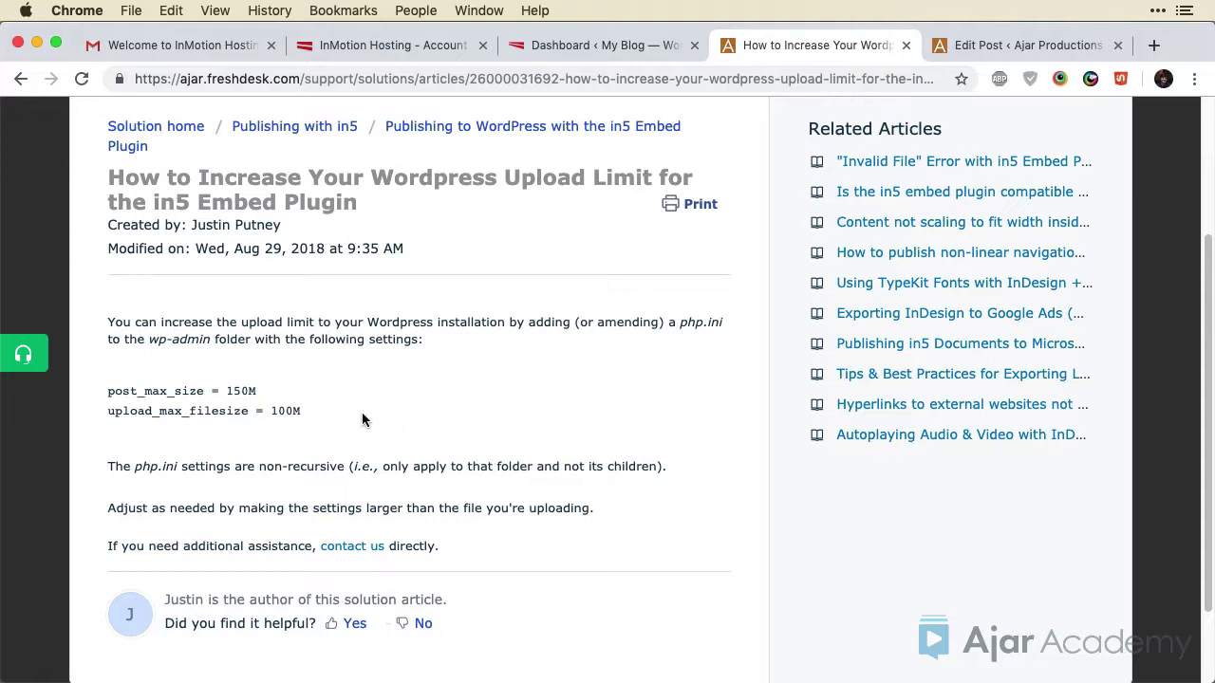
pyautogui.moveTo(352, 415); pyautogui.dragTo(110, 395)
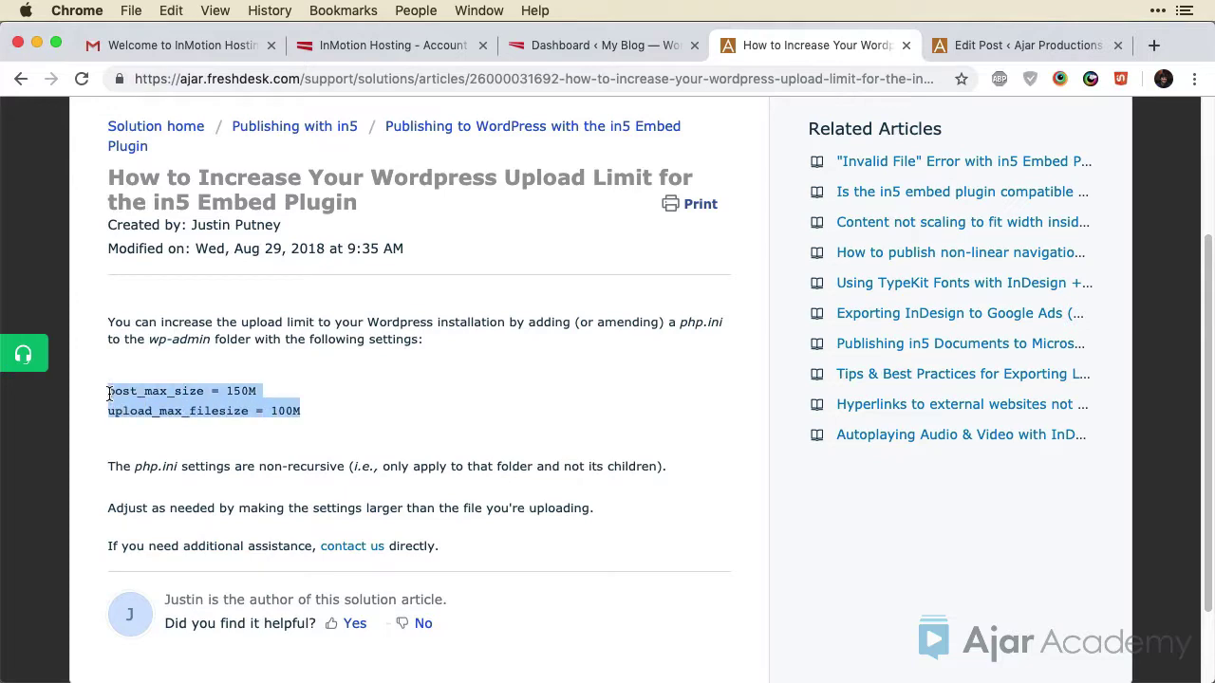
# Switch to the InMotion Account Management Panel and open cPanel for in5membersite.com
pyautogui.click(437, 52)
pyautogui.scroll(-1, 40, 509)
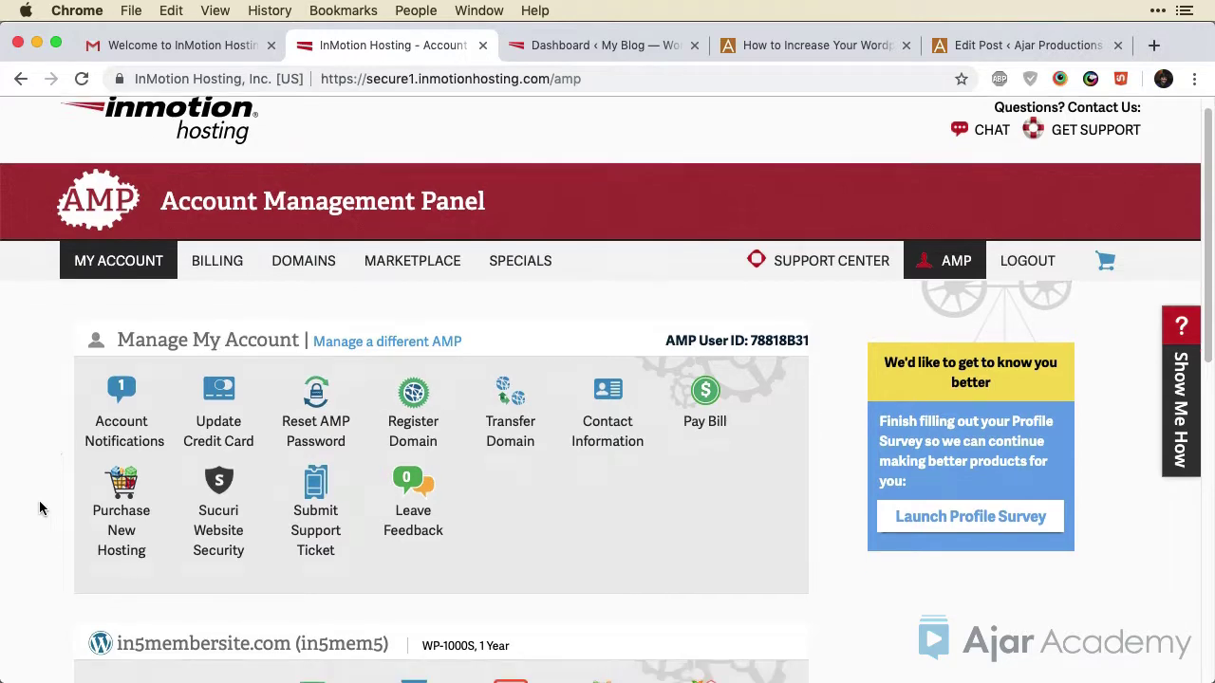
pyautogui.scroll(-5, 40, 510)
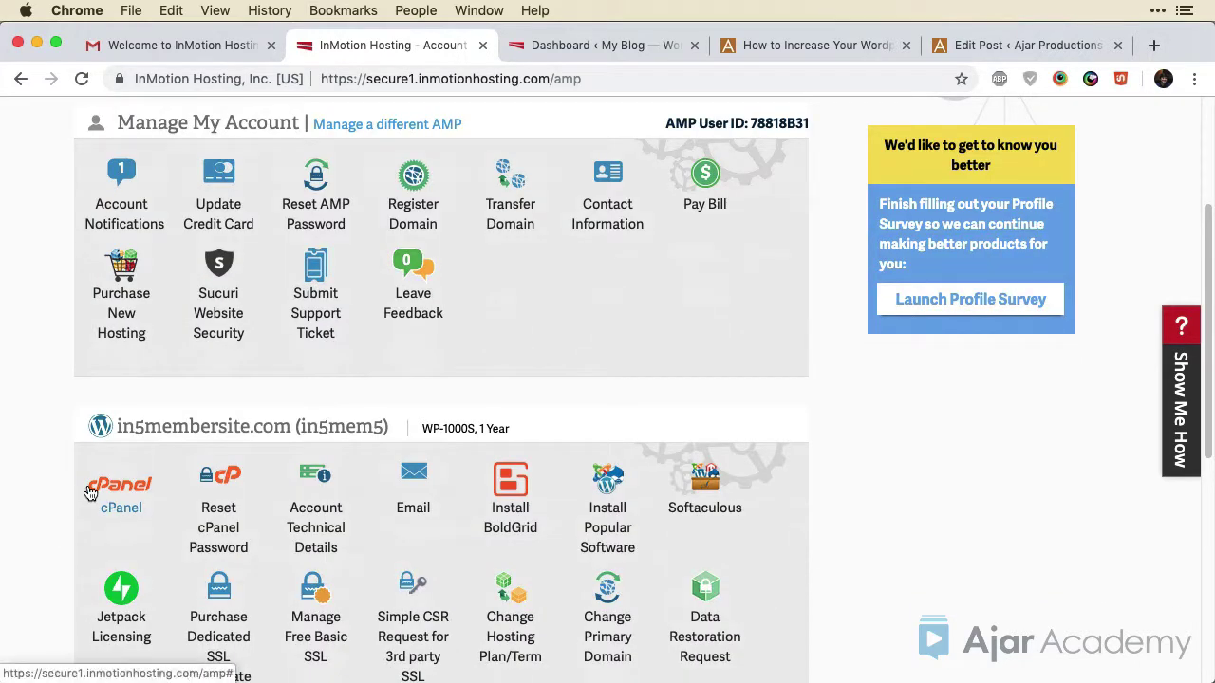
pyautogui.click(90, 491)
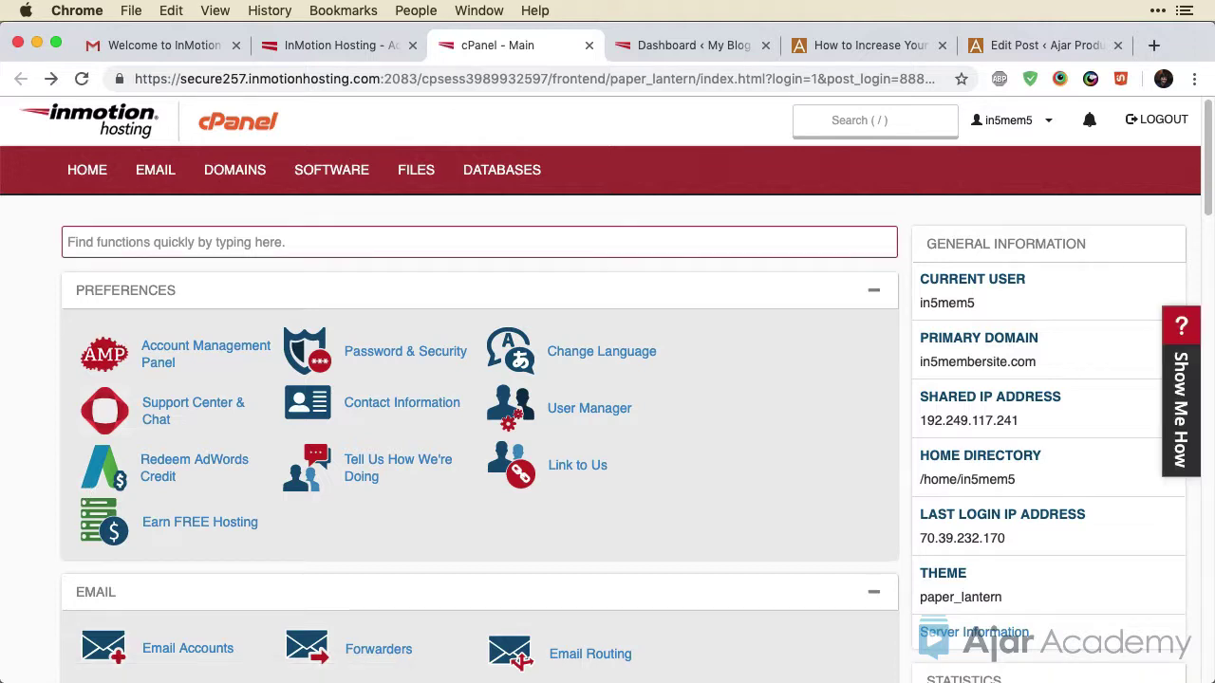
# Search cPanel for "ini", open the MultiPHP INI Editor and load the basic settings for in5membersite.com
pyautogui.write('ini')
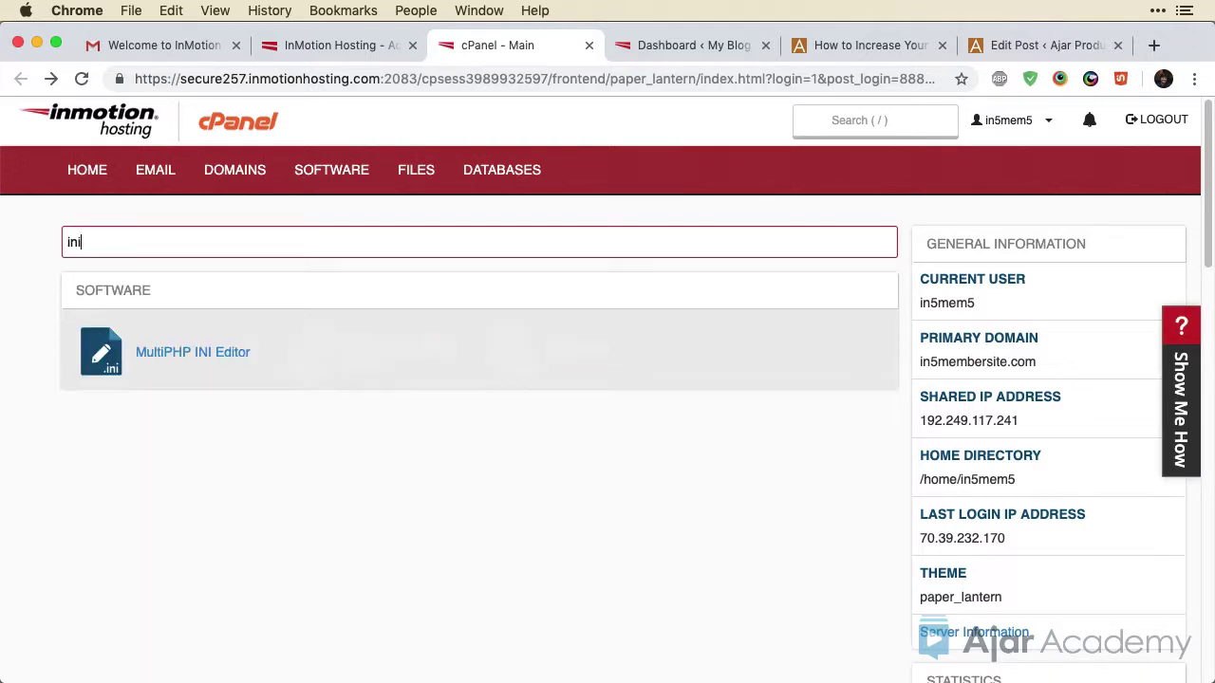
pyautogui.click(164, 358)
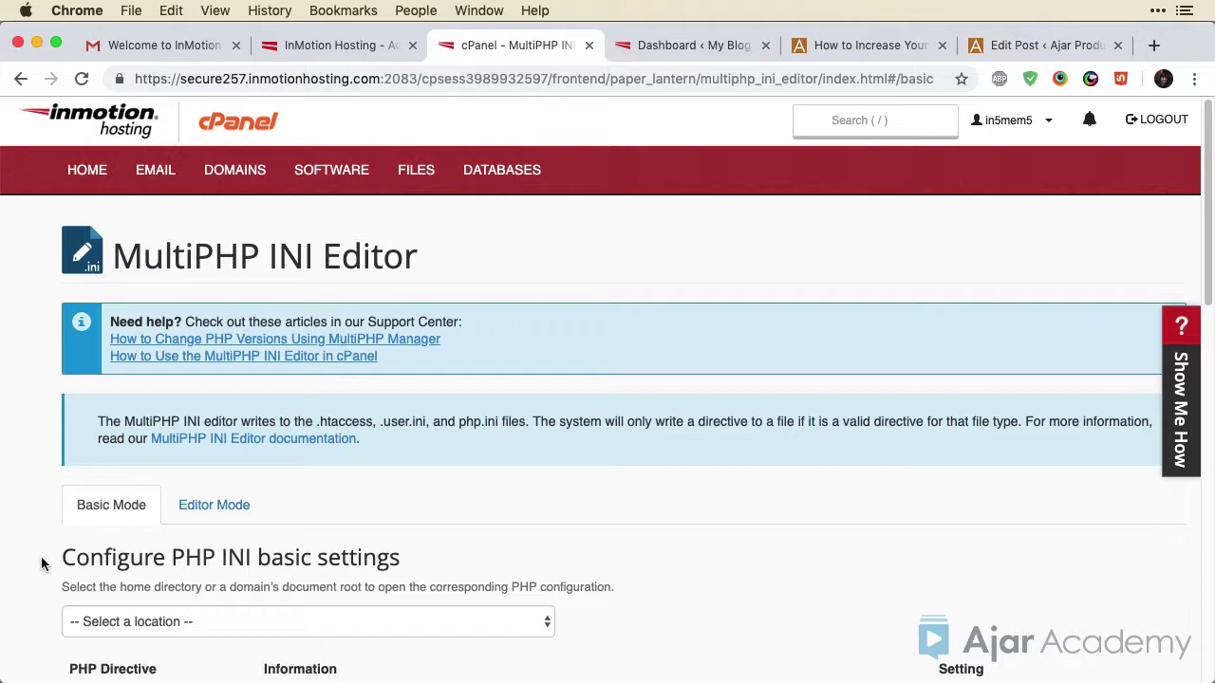
pyautogui.click(105, 621)
pyautogui.click(112, 662)
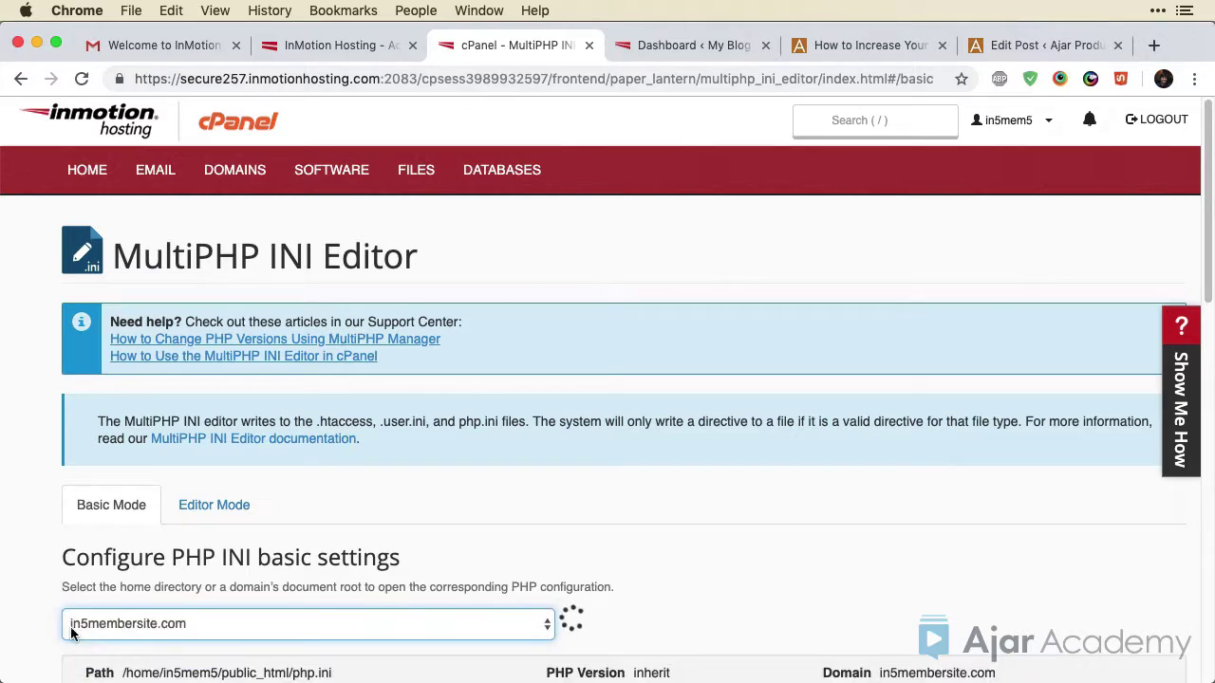
# Locate the post_max_size and upload_max_filesize directives in the PHP INI basic settings
pyautogui.scroll(-7, 55, 614)
pyautogui.scroll(-5, 55, 617)
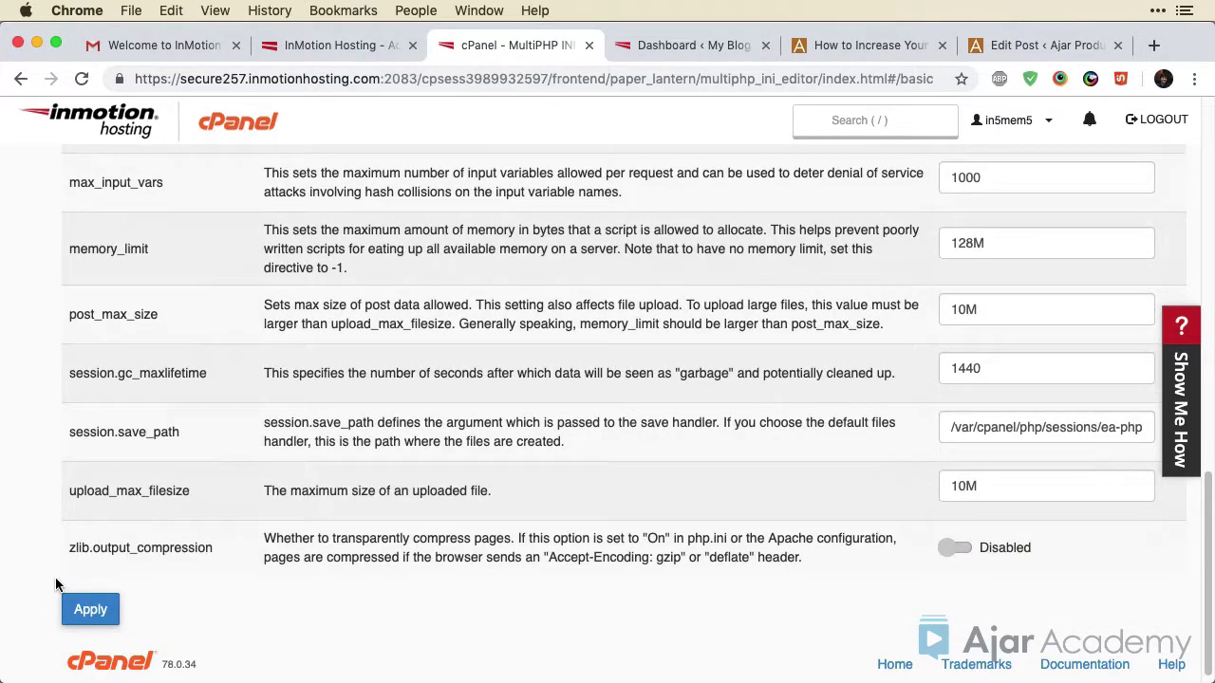
pyautogui.moveTo(158, 314); pyautogui.dragTo(70, 314)
pyautogui.moveTo(194, 491); pyautogui.dragTo(66, 490)
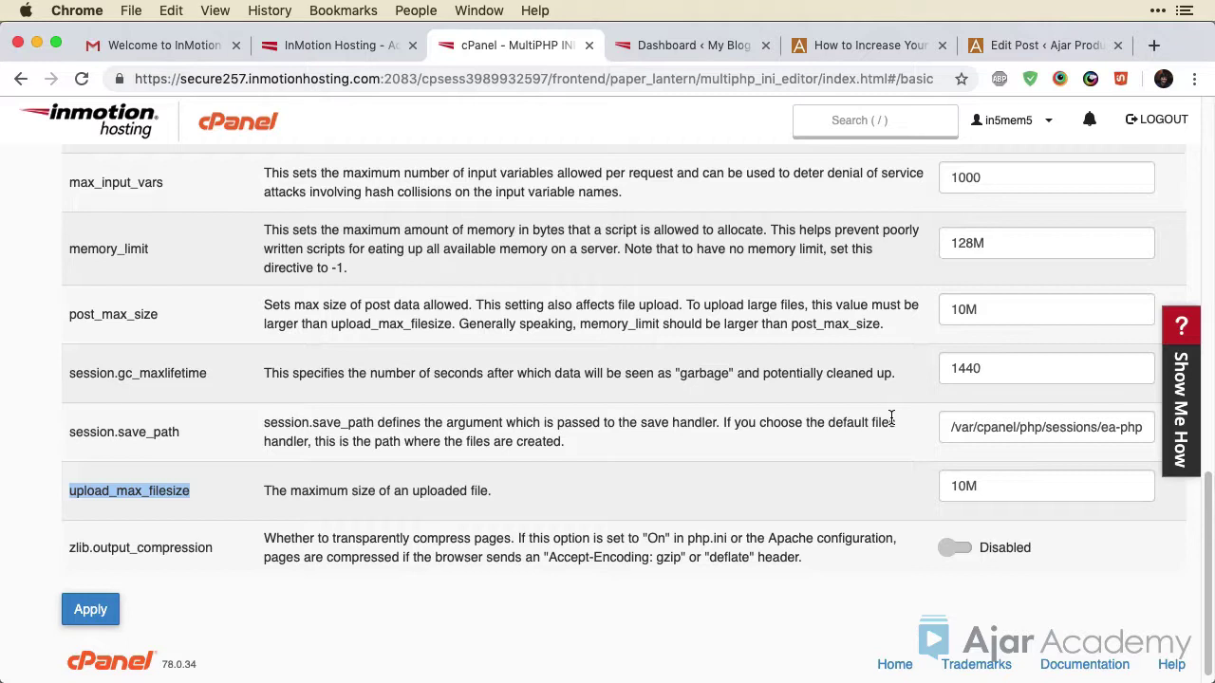
# Return to the cPanel main page, search for "file" and open the File Manager
pyautogui.click(20, 77)
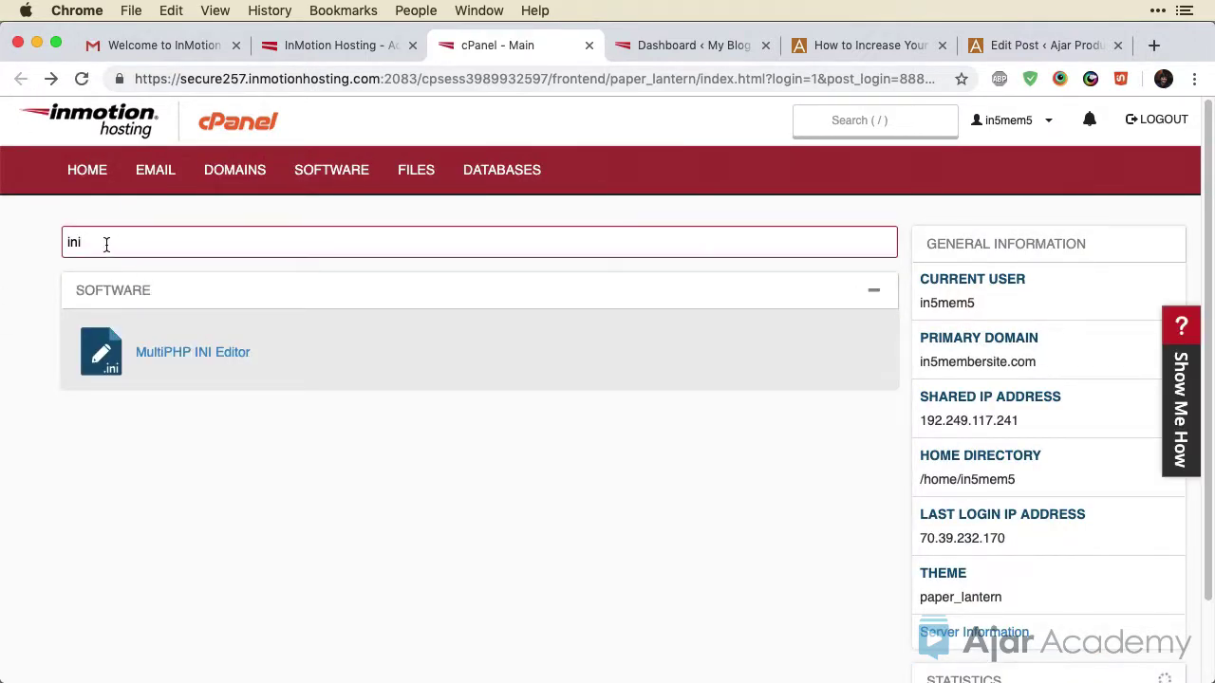
pyautogui.moveTo(106, 244); pyautogui.dragTo(54, 248)
pyautogui.write('file')
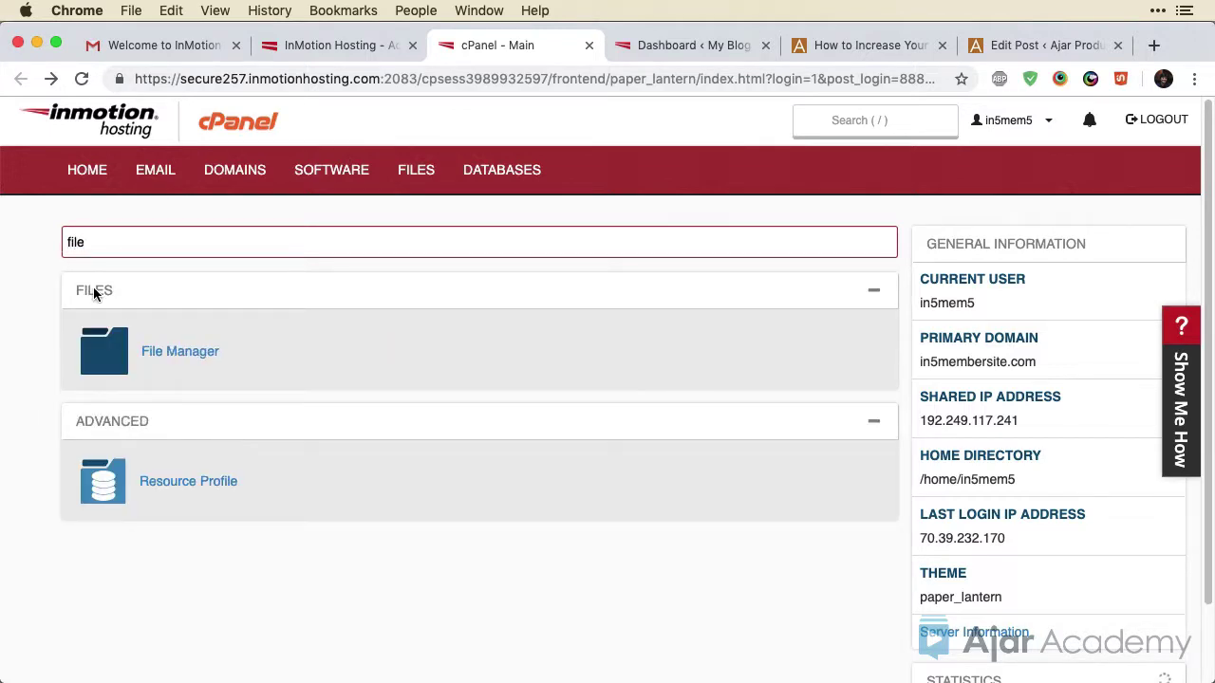
pyautogui.click(173, 355)
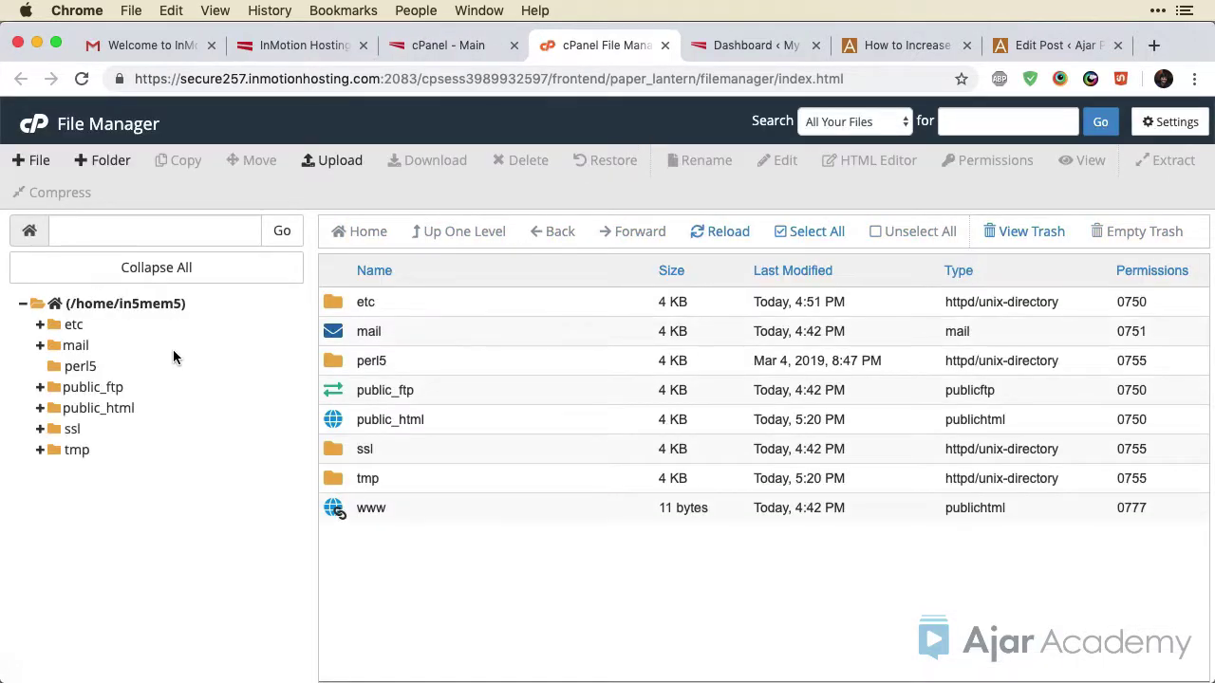
# Open the wp-admin folder inside public_html
pyautogui.click(335, 423)
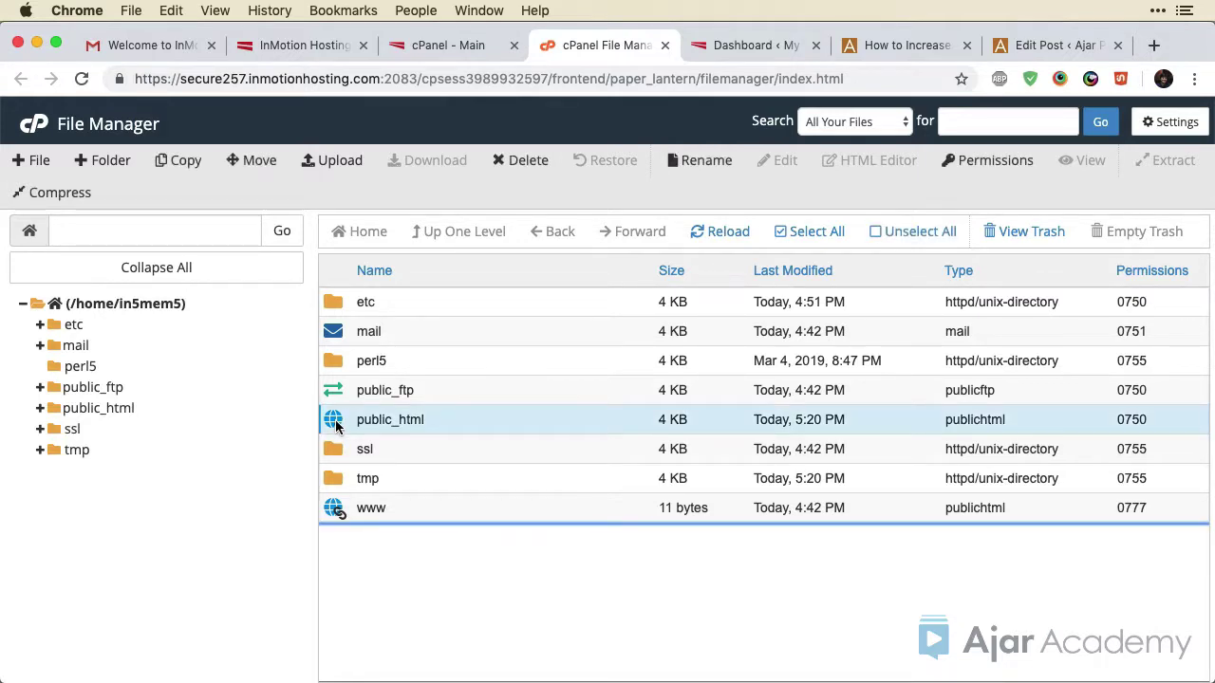
pyautogui.doubleClick(337, 425)
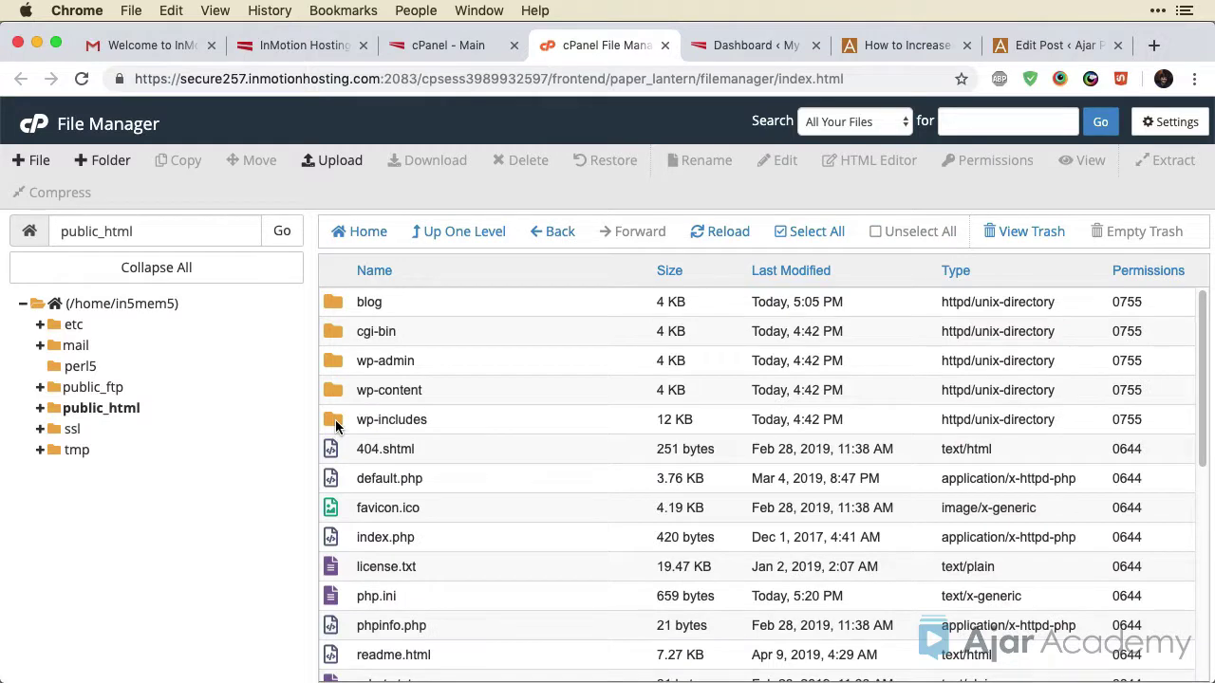
pyautogui.click(337, 309)
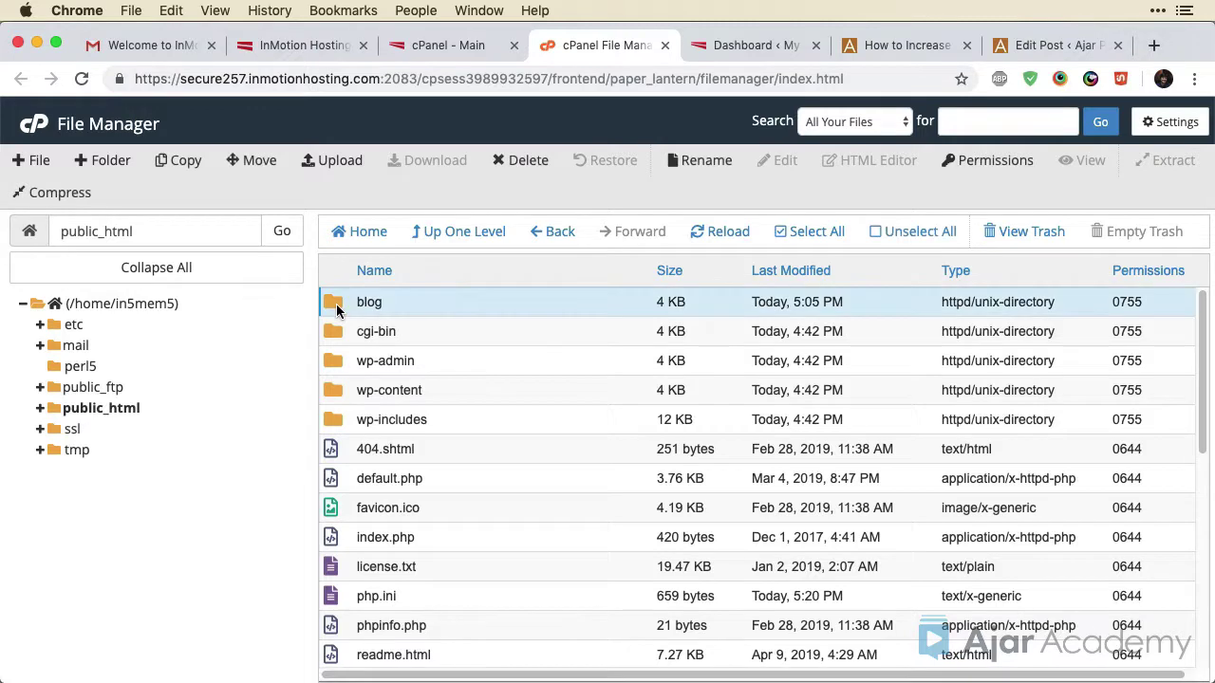
pyautogui.doubleClick(336, 370)
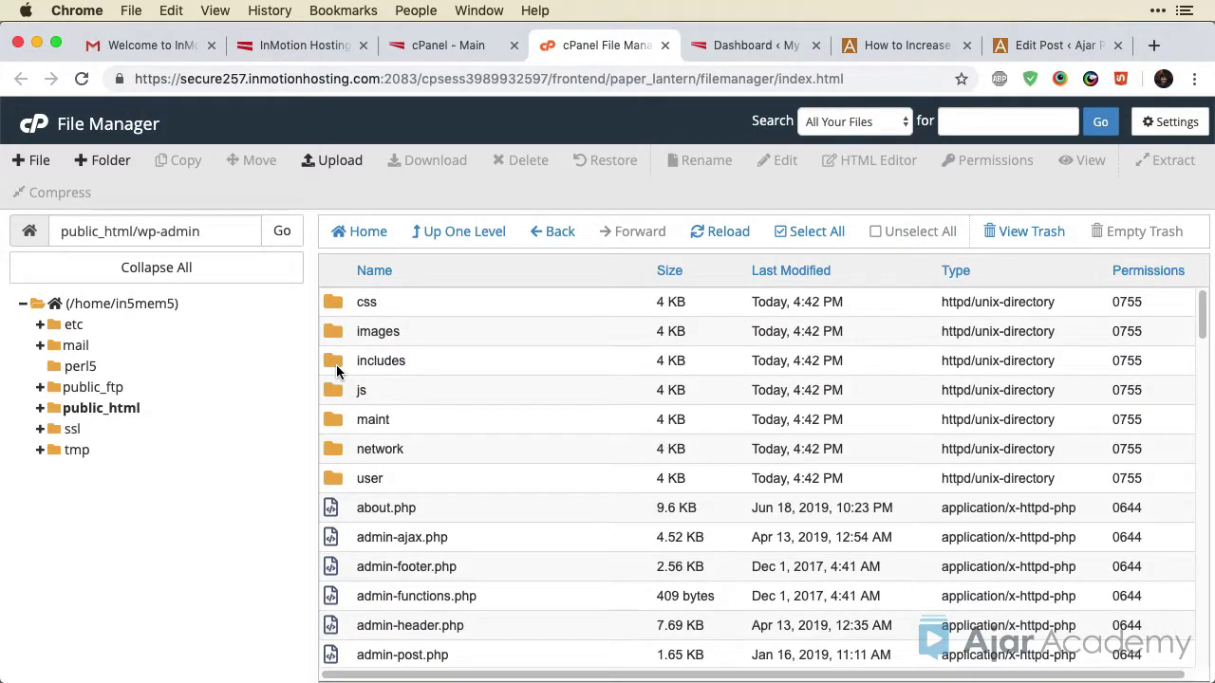
# Check the wp-admin folder for an existing php.ini and create a new file named php.ini there
pyautogui.scroll(-10, 443, 459)
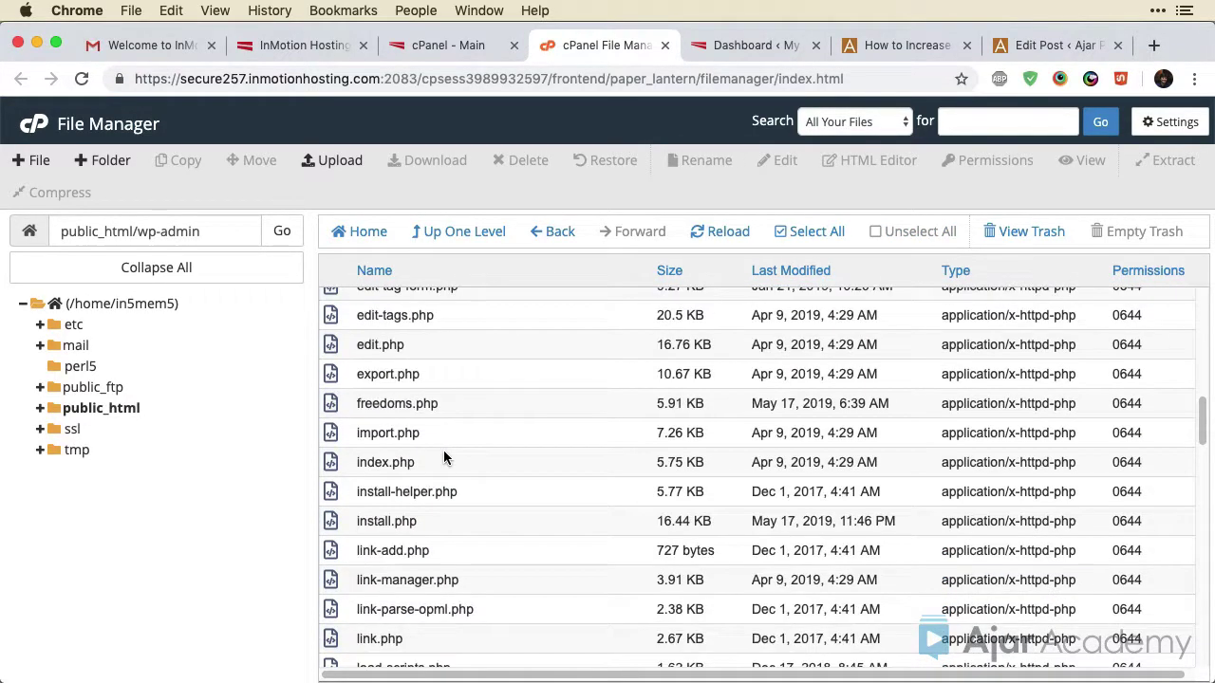
pyautogui.scroll(-15, 443, 458)
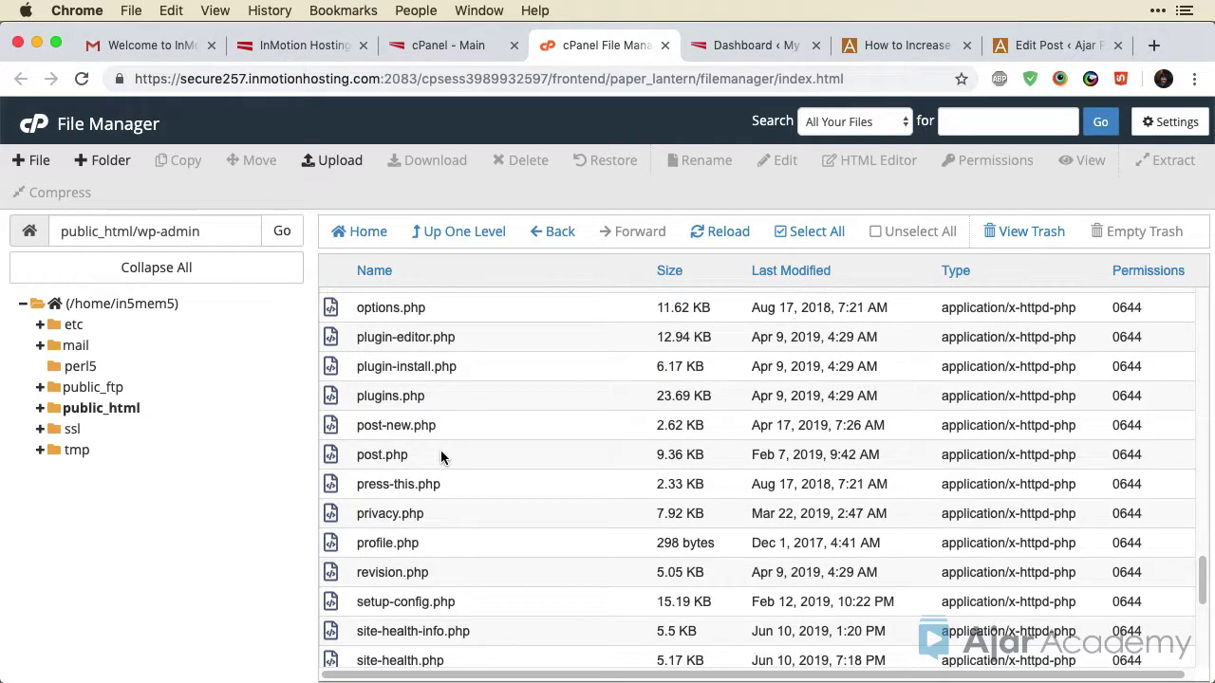
pyautogui.scroll(-4, 443, 459)
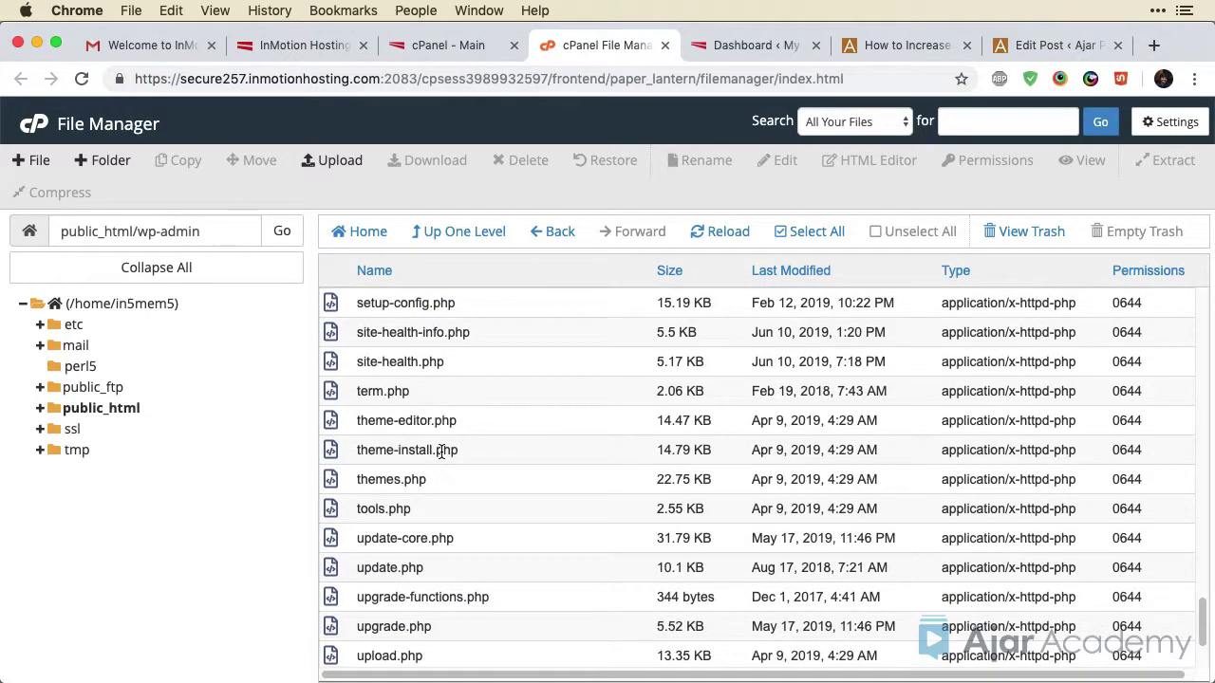
pyautogui.click(25, 164)
pyautogui.write('php')
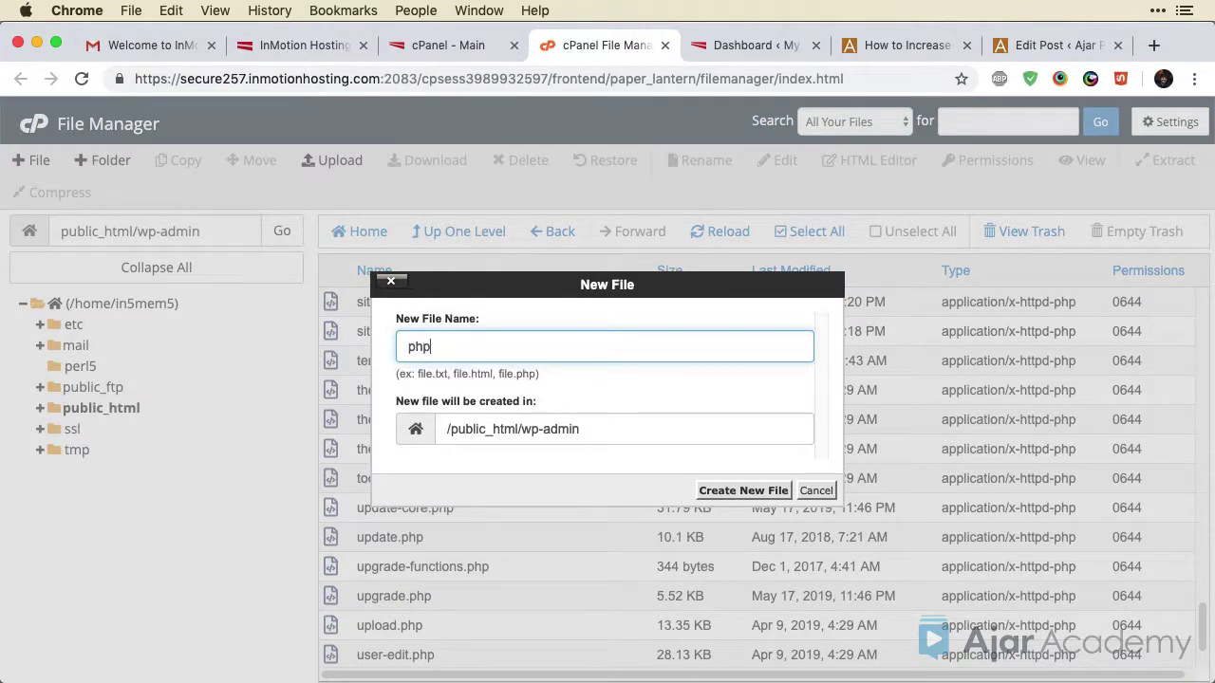
pyautogui.write('.ini')
pyautogui.click(755, 490)
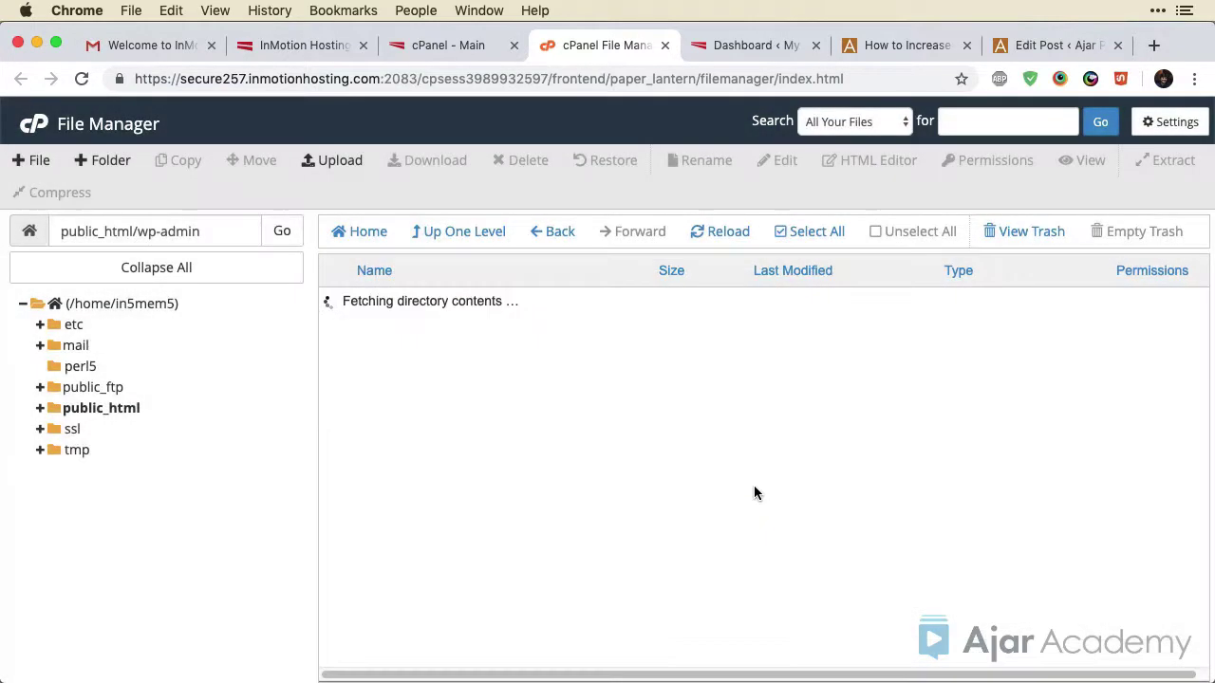
# Find the new php.ini in the wp-admin folder and open it in the file editor
pyautogui.scroll(-20, 370, 529)
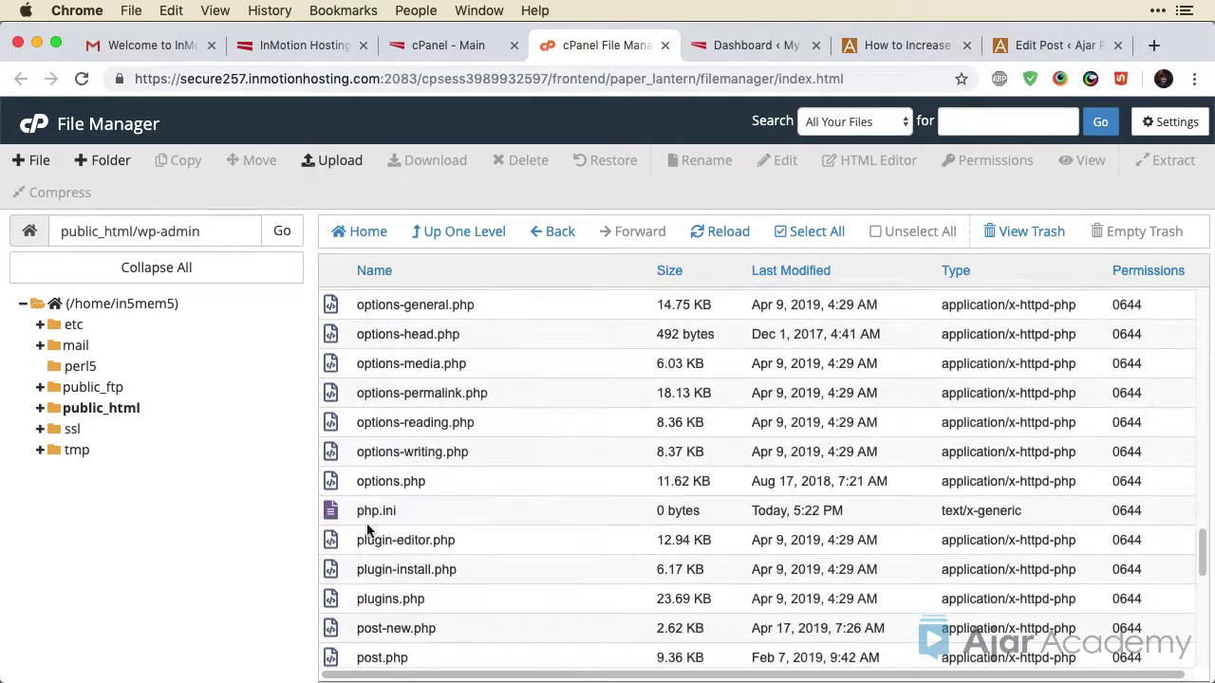
pyautogui.doubleClick(328, 512)
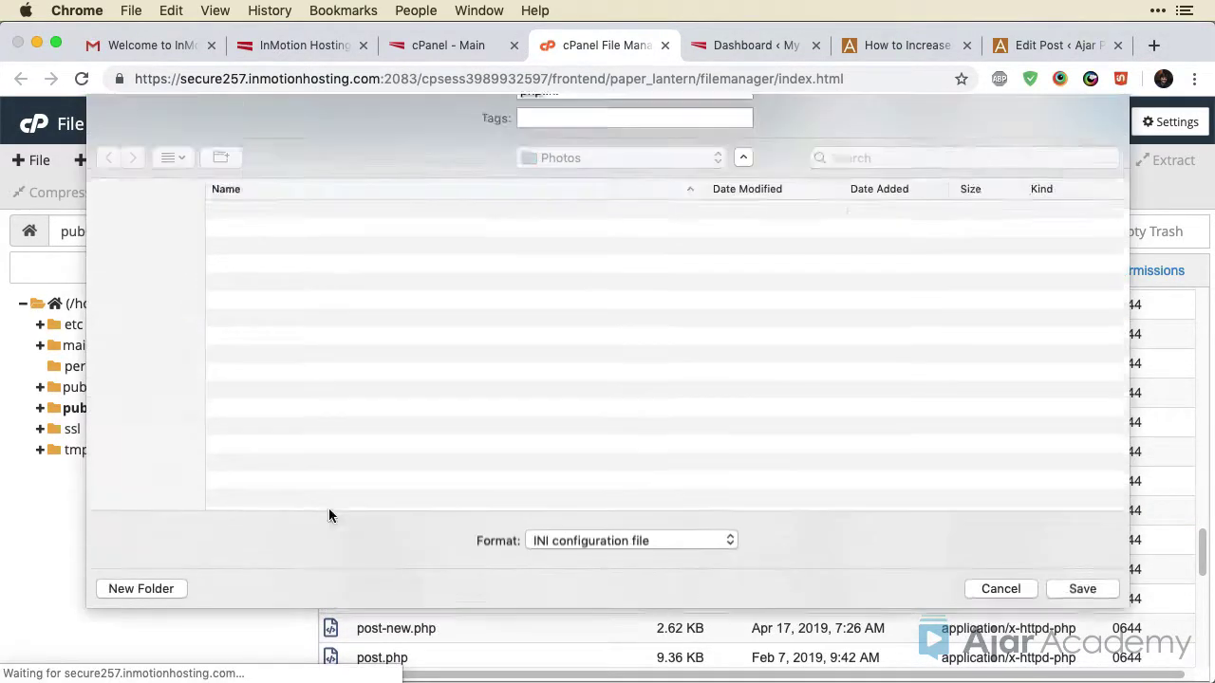
pyautogui.press('Escape')
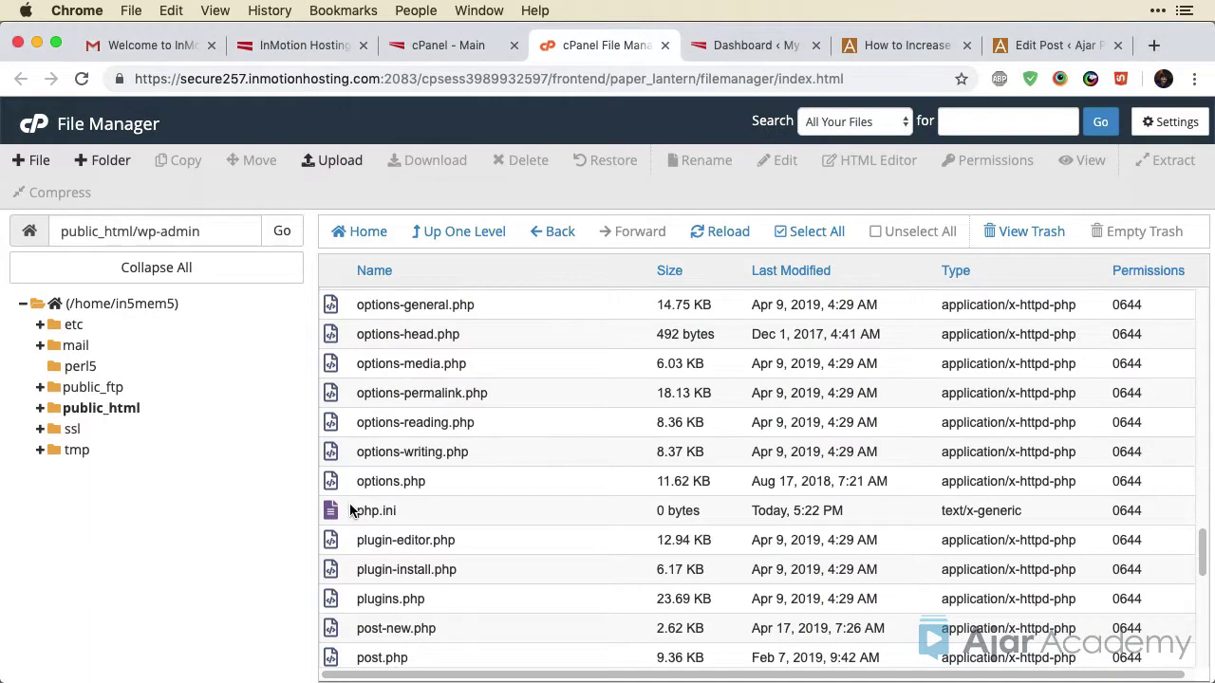
pyautogui.click(351, 511)
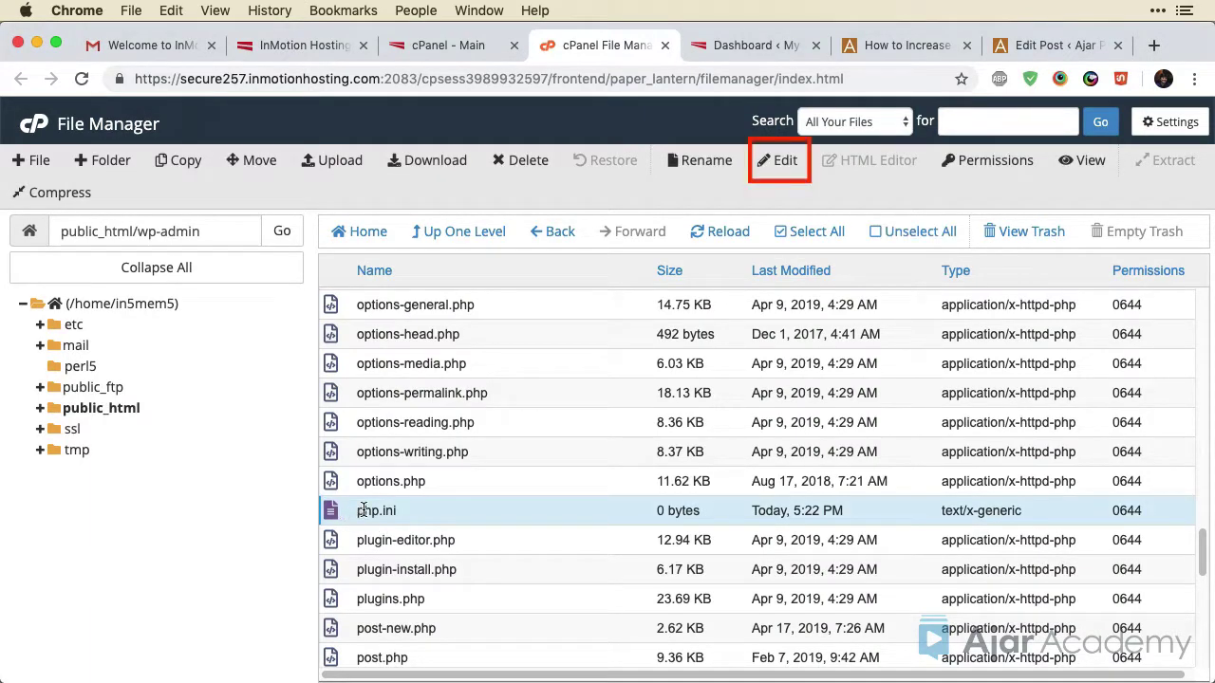
pyautogui.click(765, 159)
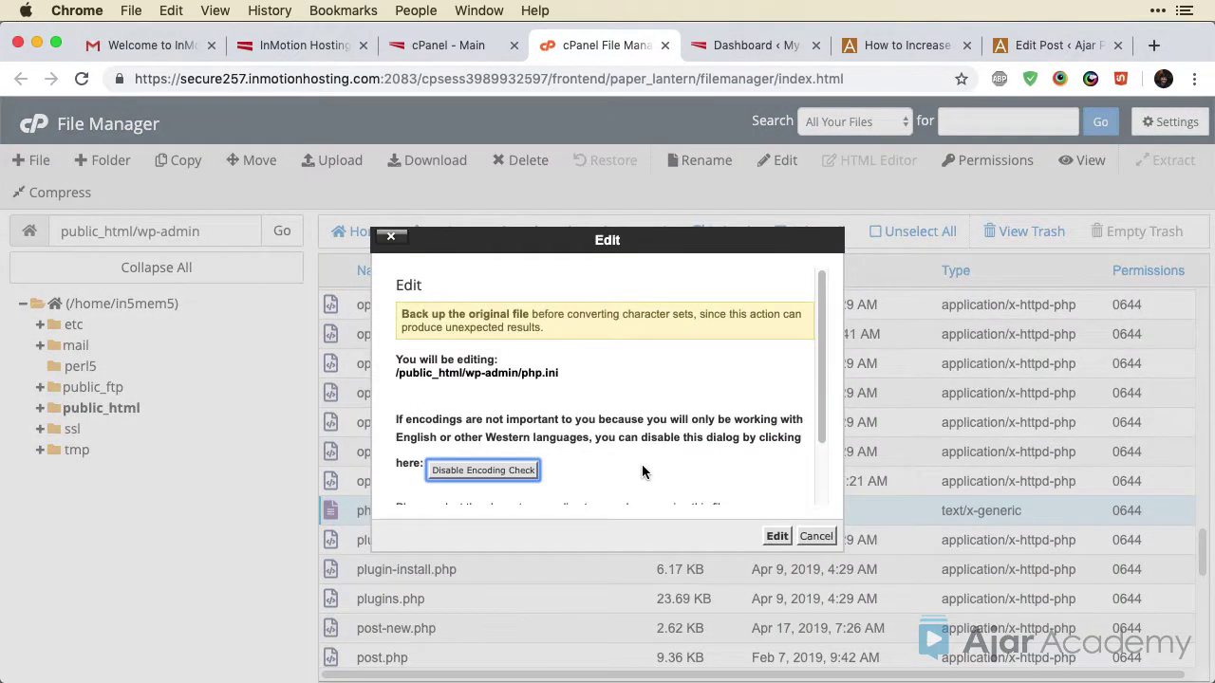
pyautogui.scroll(-2, 642, 472)
pyautogui.click(779, 536)
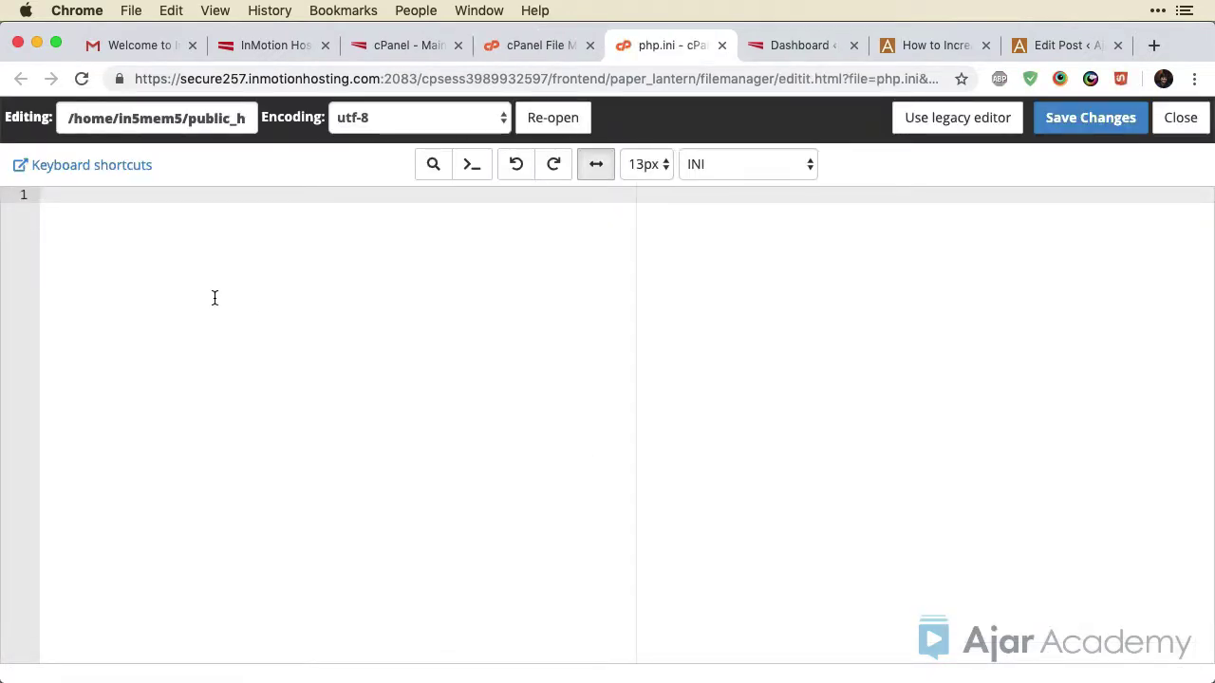
# Insert post_max_size = 150M and upload_max_filesize = 100M in php.ini, adjust the post_max_size number and save the file
pyautogui.write('post_max_size = 150M upload_max_filesize = 100M')
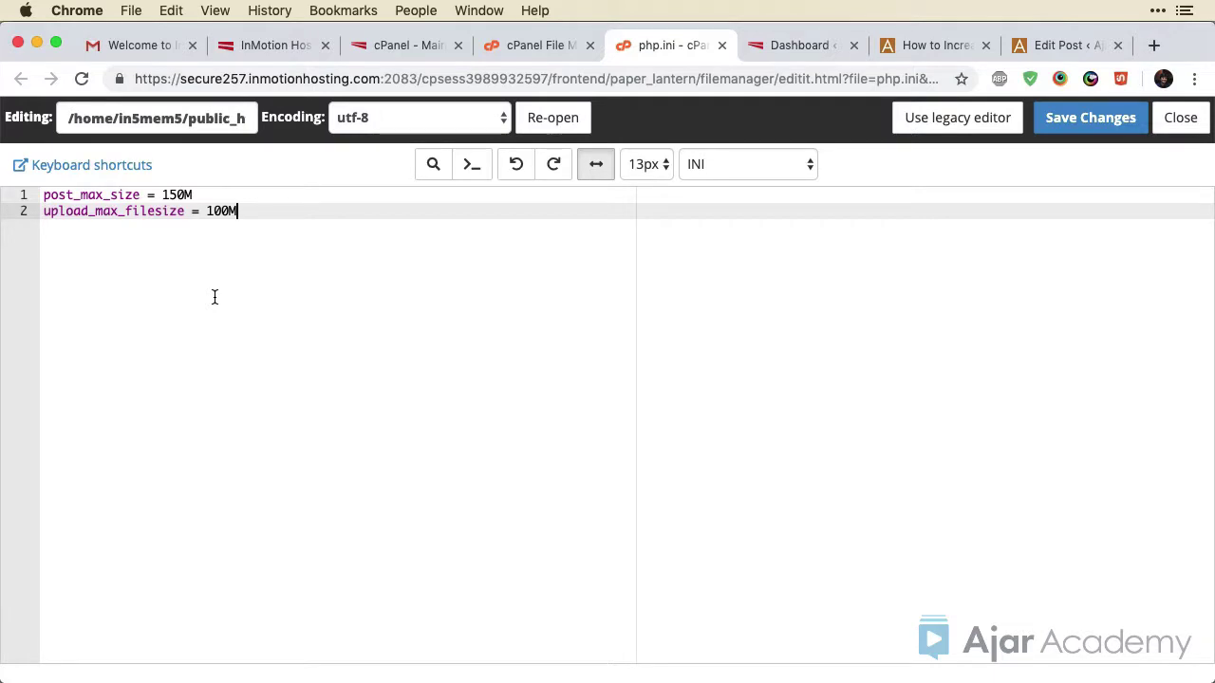
pyautogui.click(171, 195)
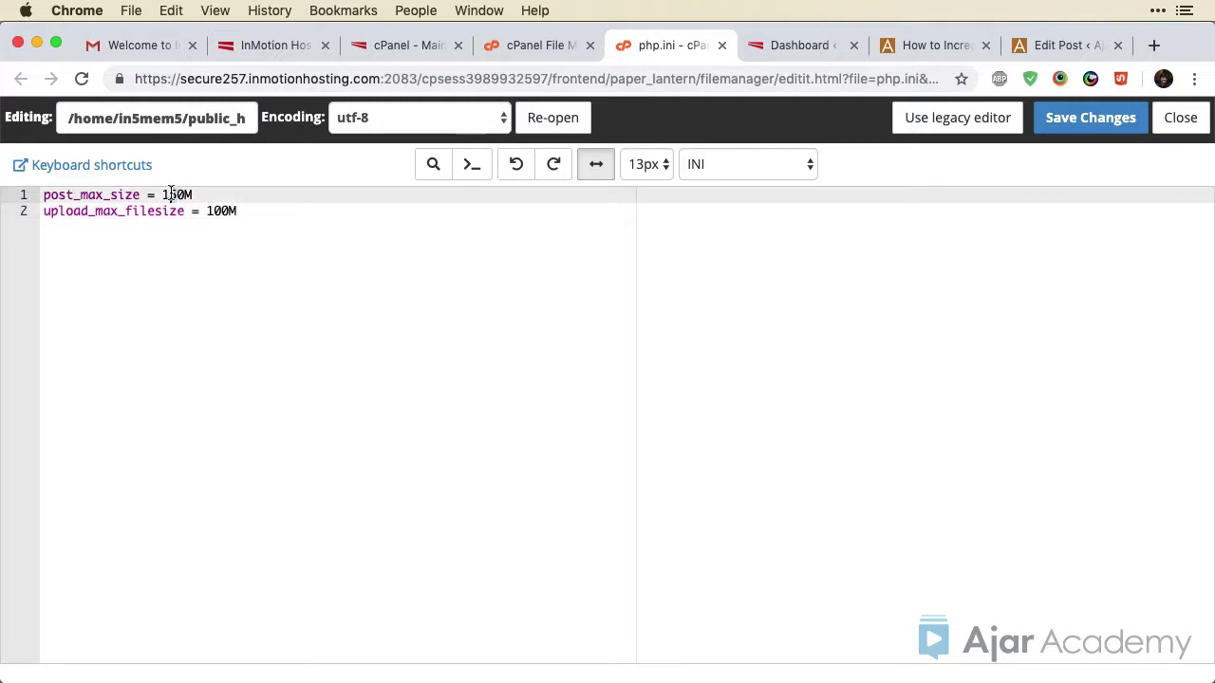
pyautogui.press('Delete')
pyautogui.write('0')
pyautogui.click(1110, 121)
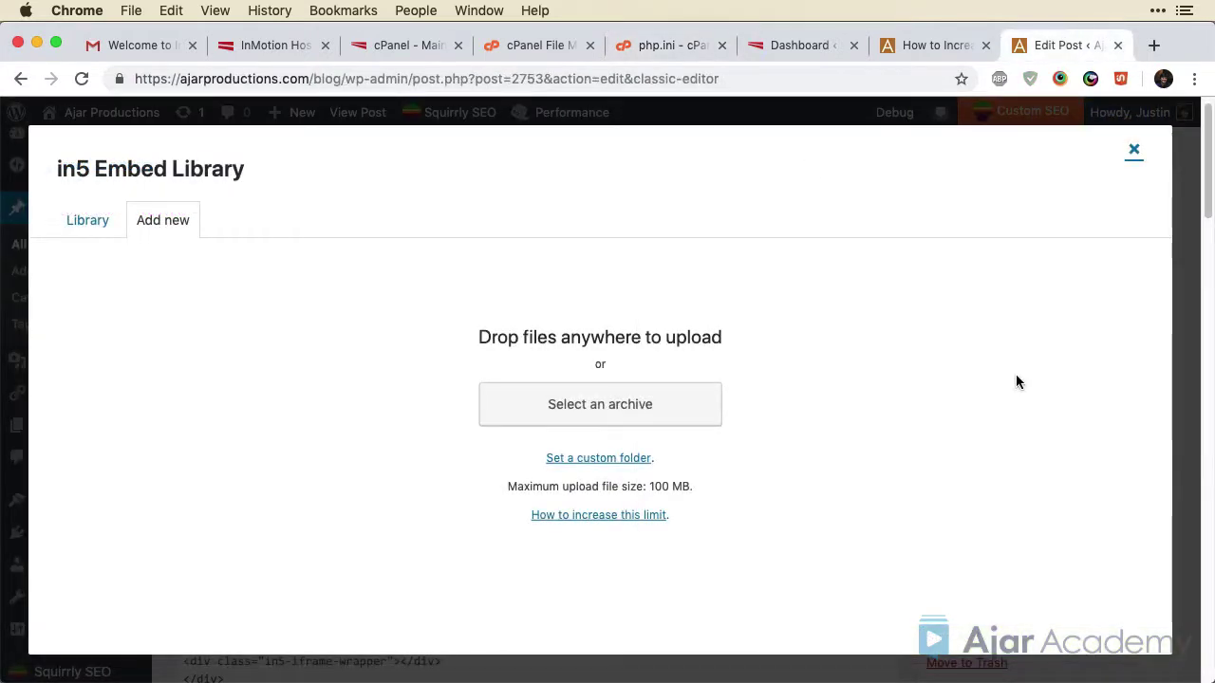